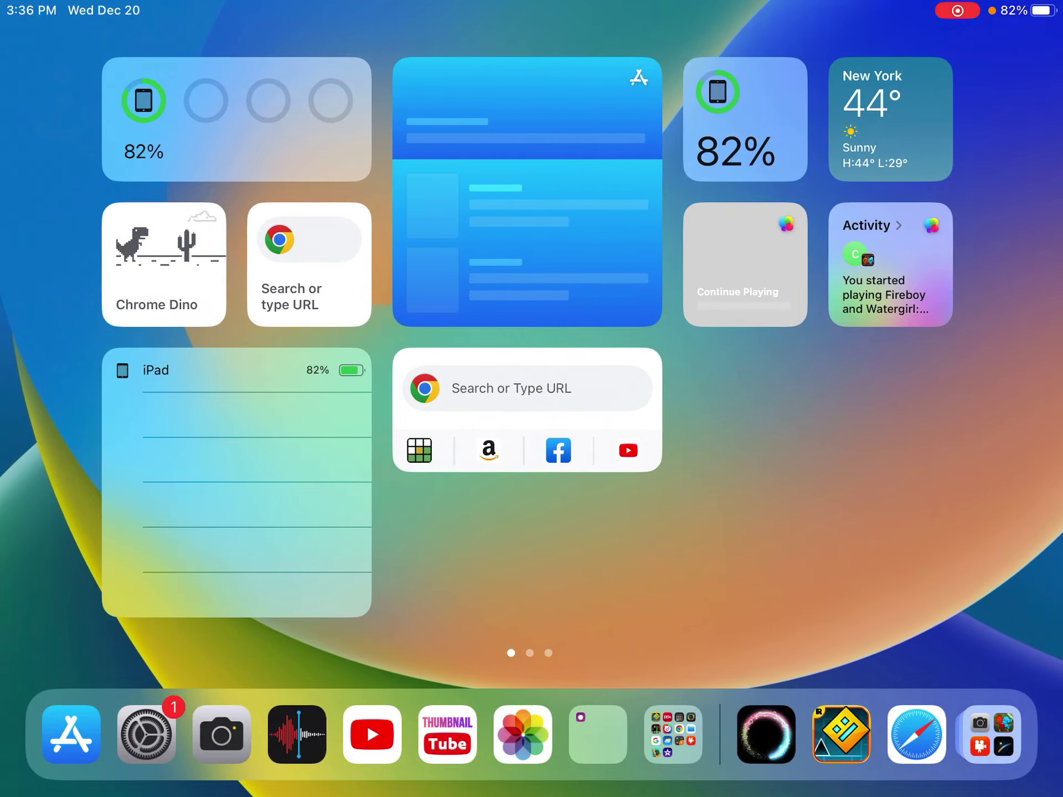
{"action": "left_click", "coordinate": [72, 734]}
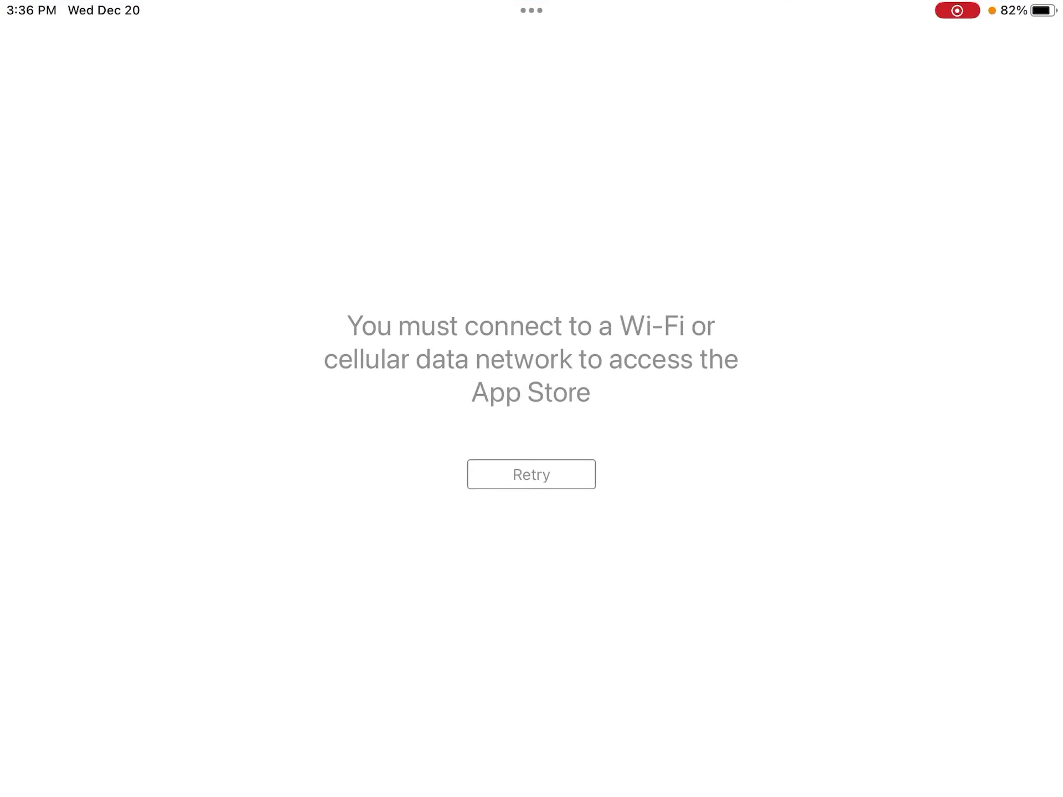
{"action": "left_click_drag", "start_coordinate": [532, 789], "coordinate": [531, 582]}
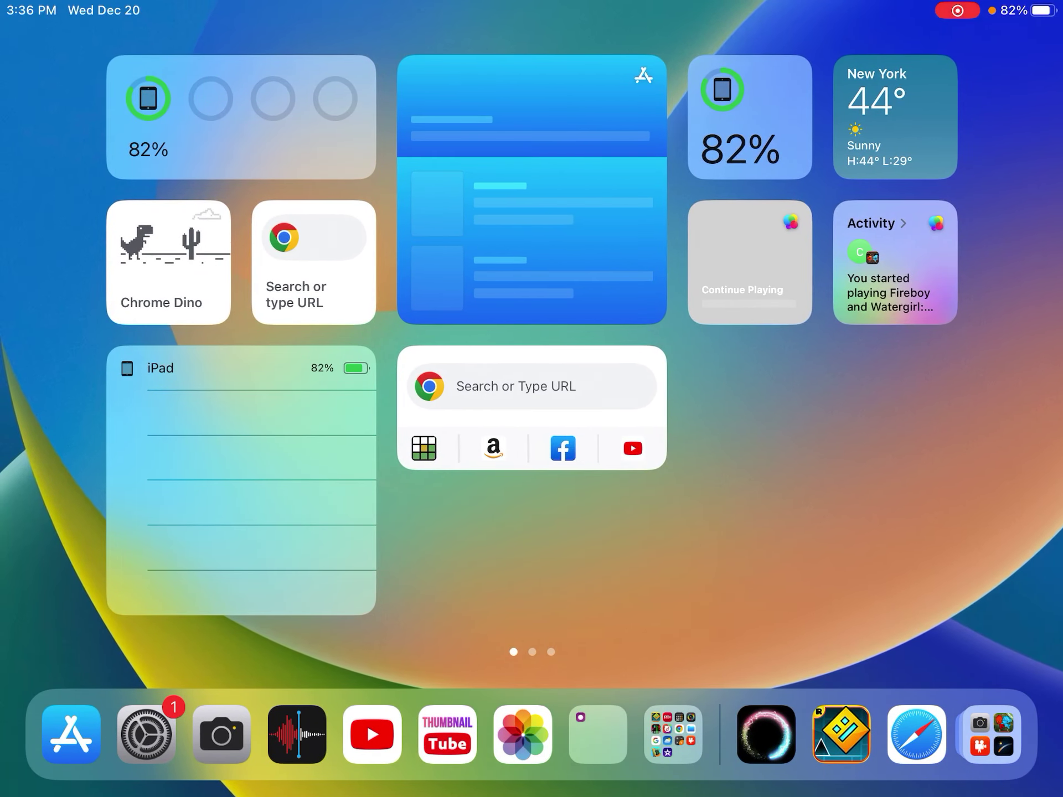
{"action": "left_click", "coordinate": [842, 734]}
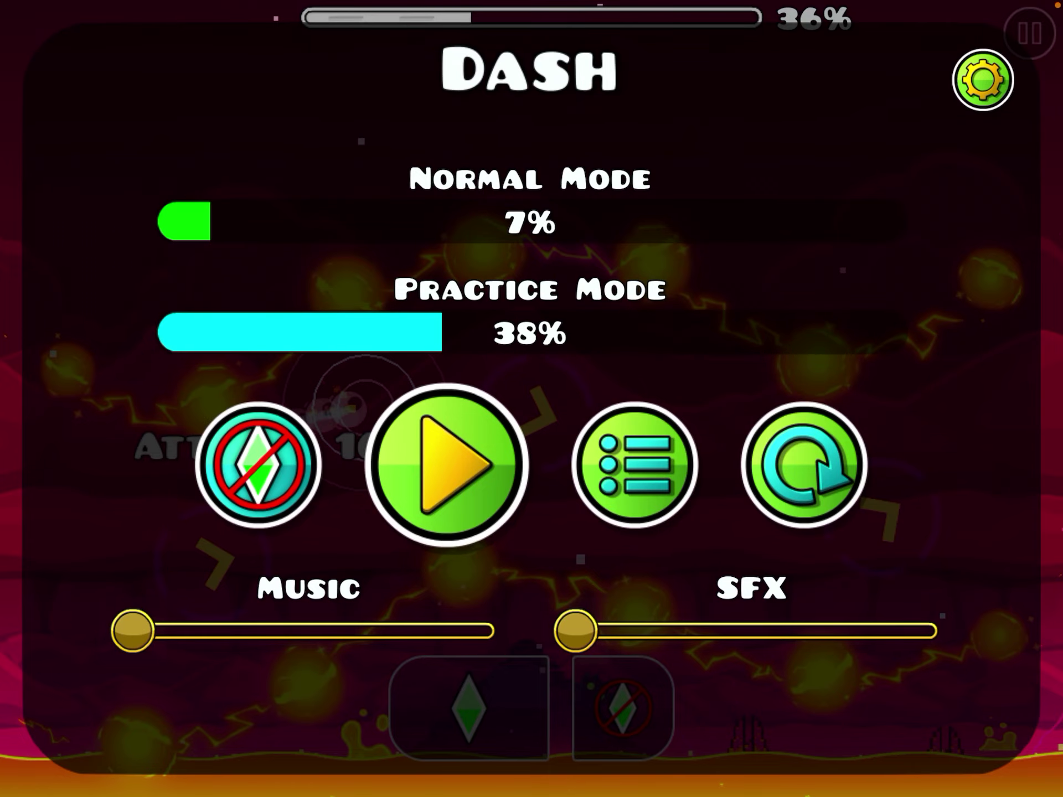
{"action": "key", "text": "super+h"}
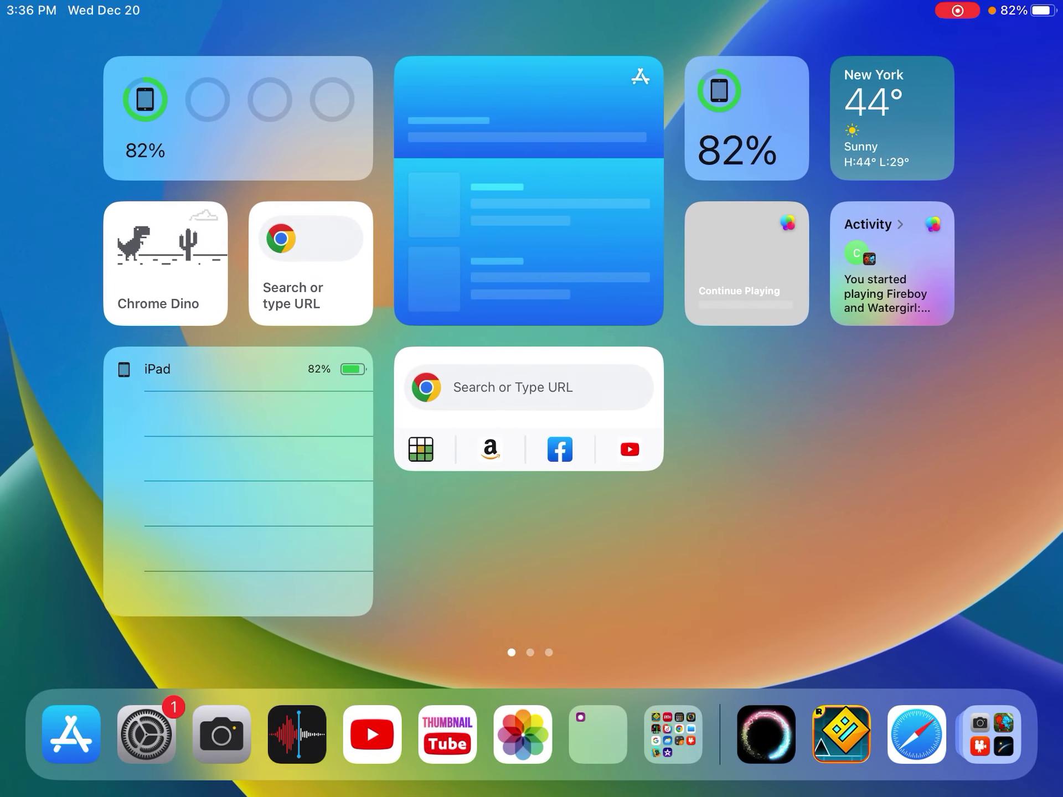